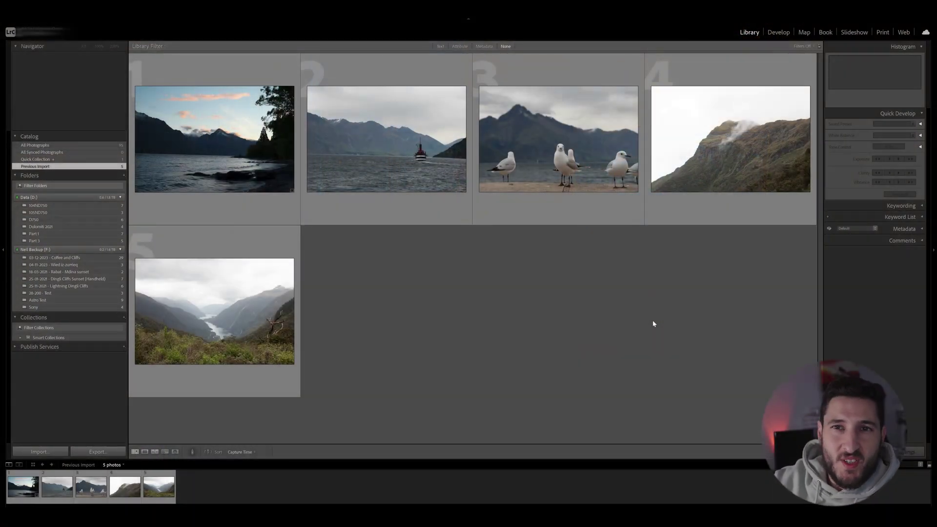
Open the lake sunset photo in Develop with Basic collapsed and the Detail panel expanded
double_click(215, 139)
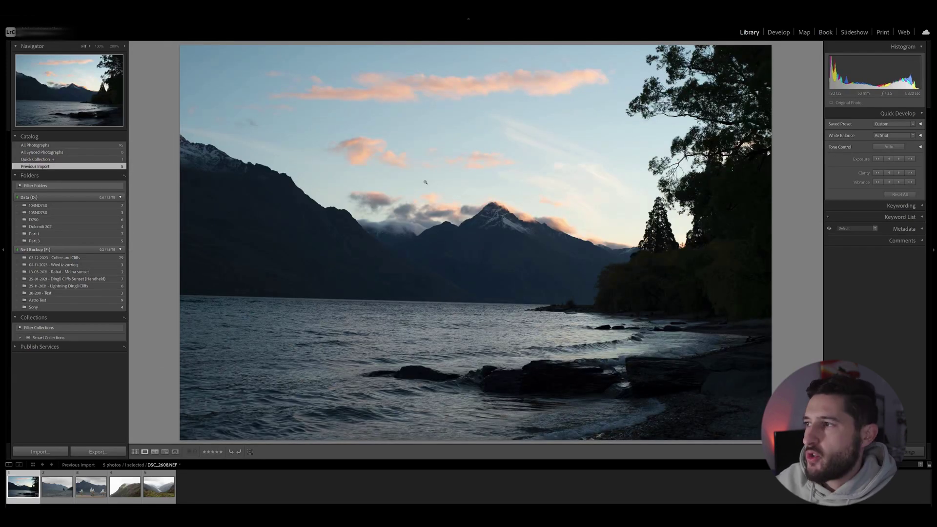
click(778, 32)
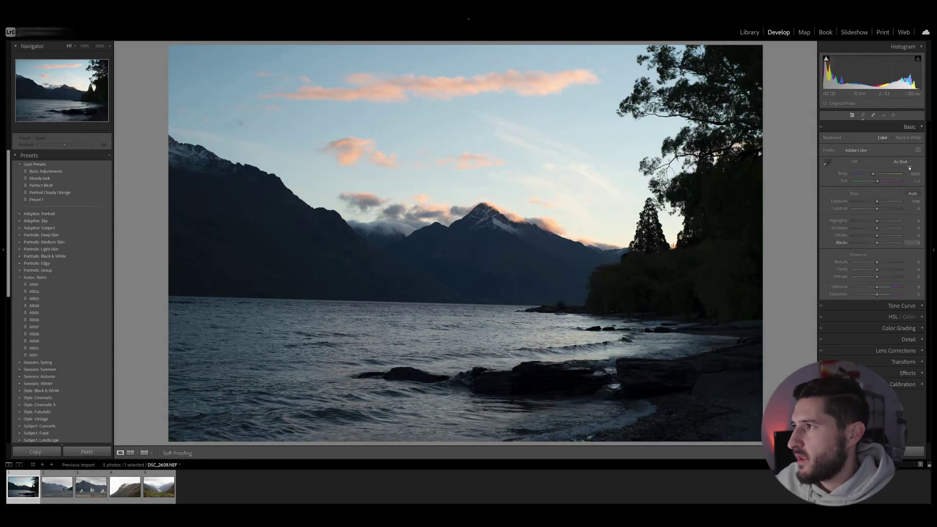
click(907, 126)
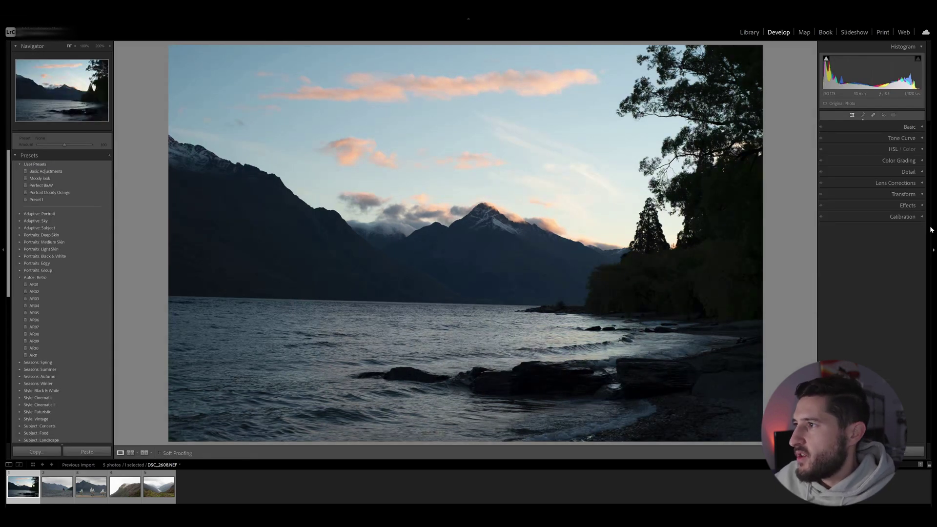
click(906, 172)
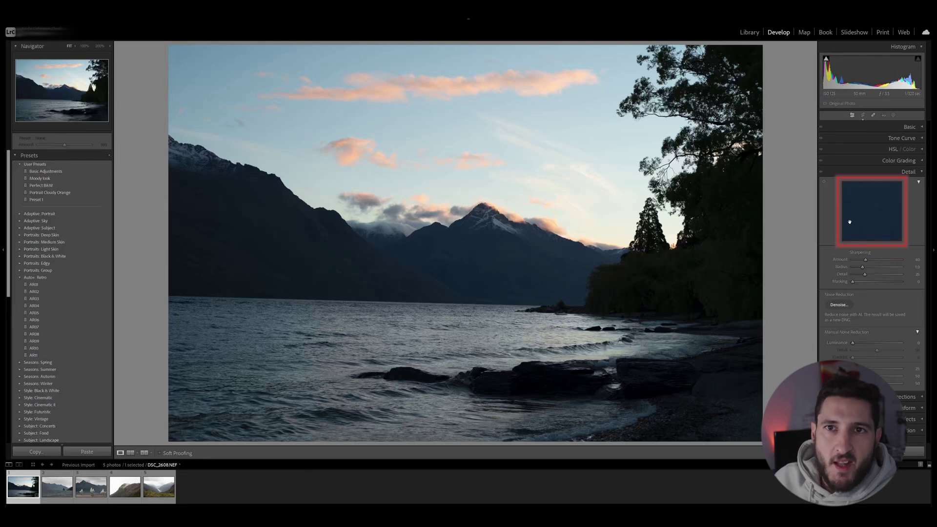
Target the mountain ridge for the detail preview and raise the sharpening amount
click(824, 184)
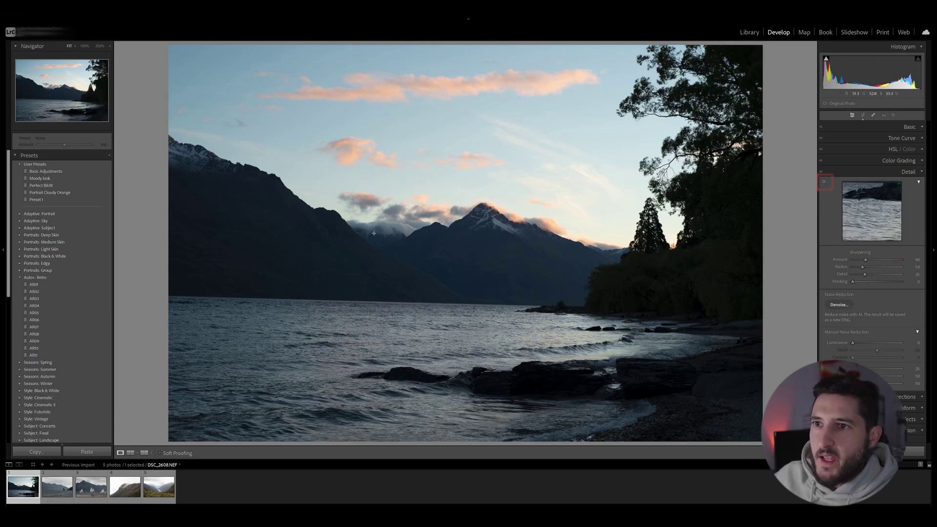
click(247, 163)
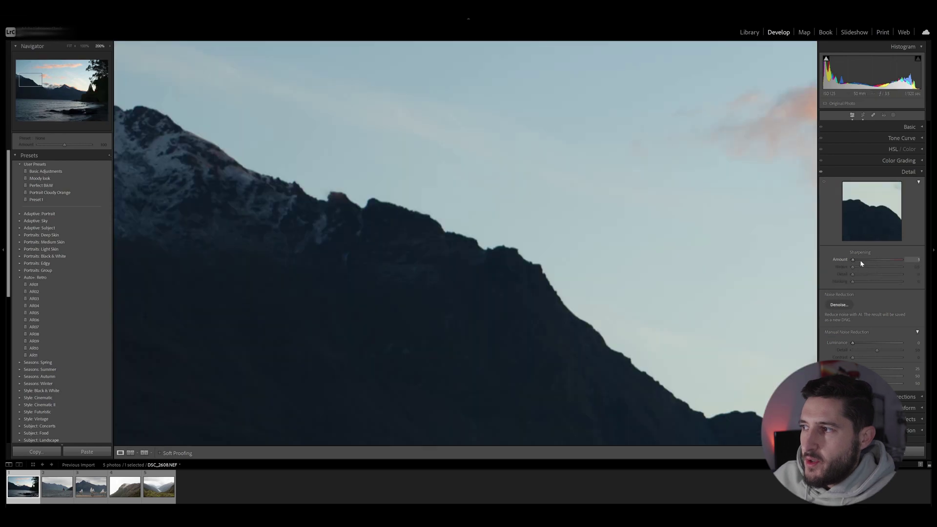
drag(860, 259, 869, 262)
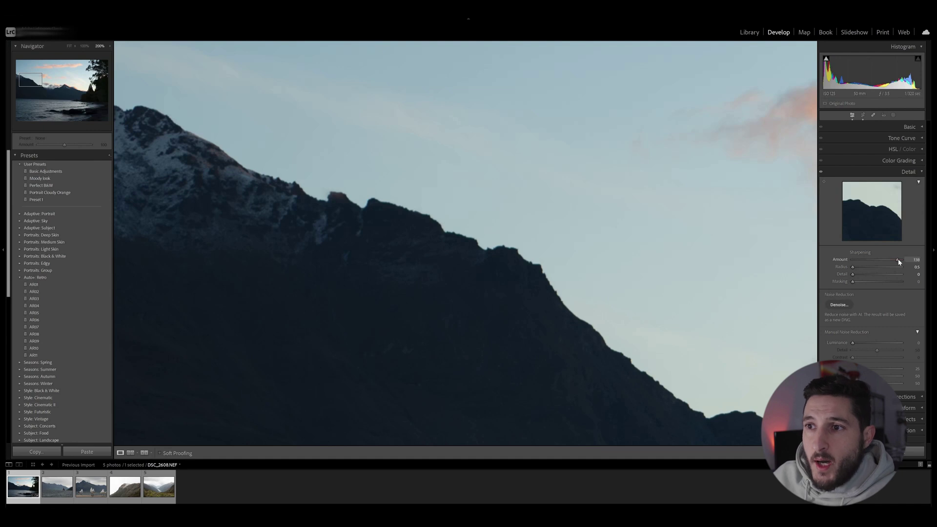
Push sharpening amount to the 150 maximum, then bring it back to about 40
drag(899, 262, 906, 263)
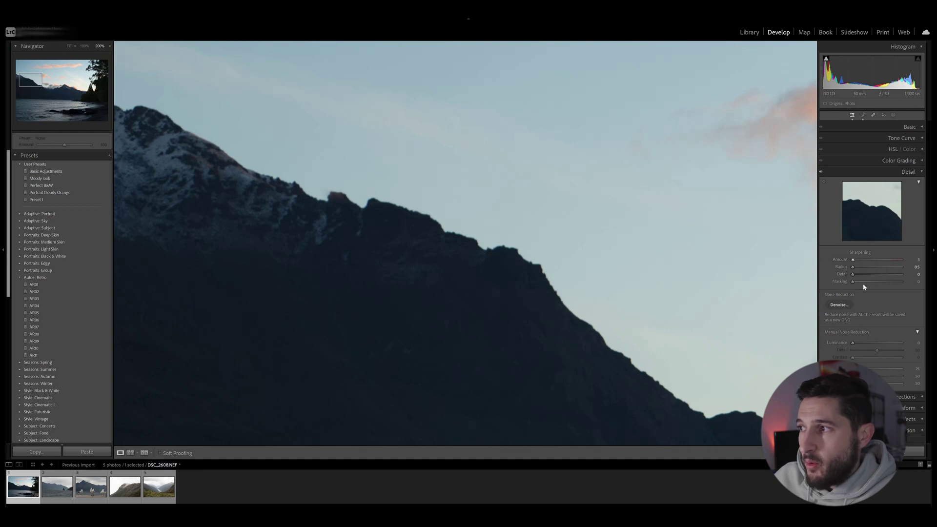
mouse_move(852, 264)
mouse_down()
mouse_move(876, 264)
mouse_move(865, 263)
mouse_up()
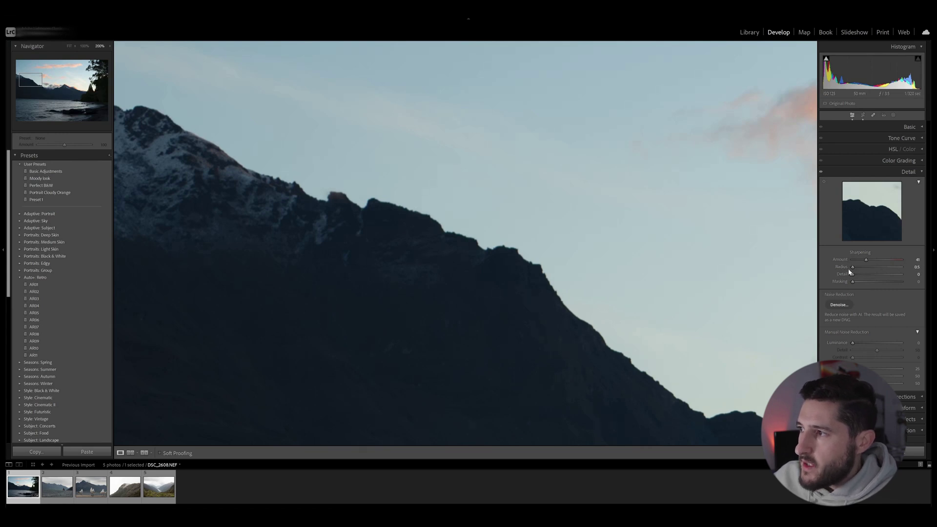
Compare ridge halos at sharpening radius 3.0, then lower the radius to about 1.5
drag(852, 268, 923, 270)
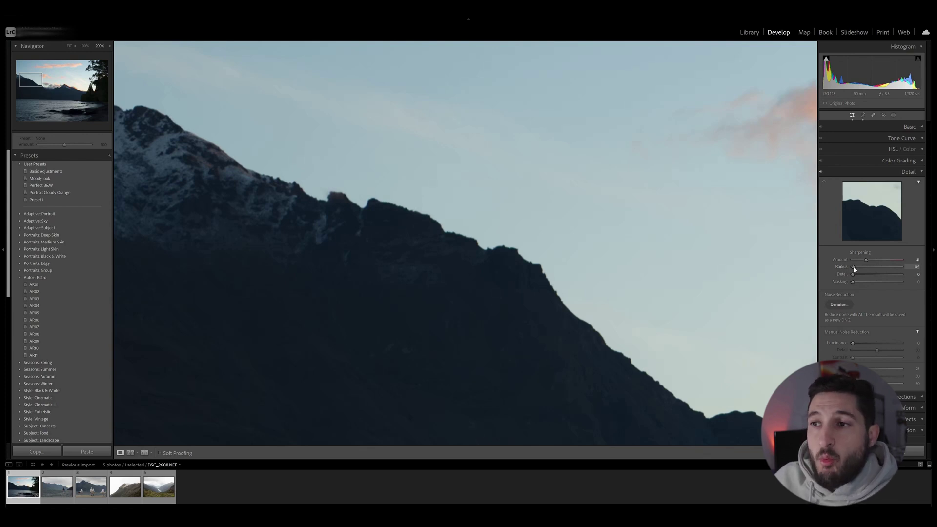
drag(853, 269, 905, 268)
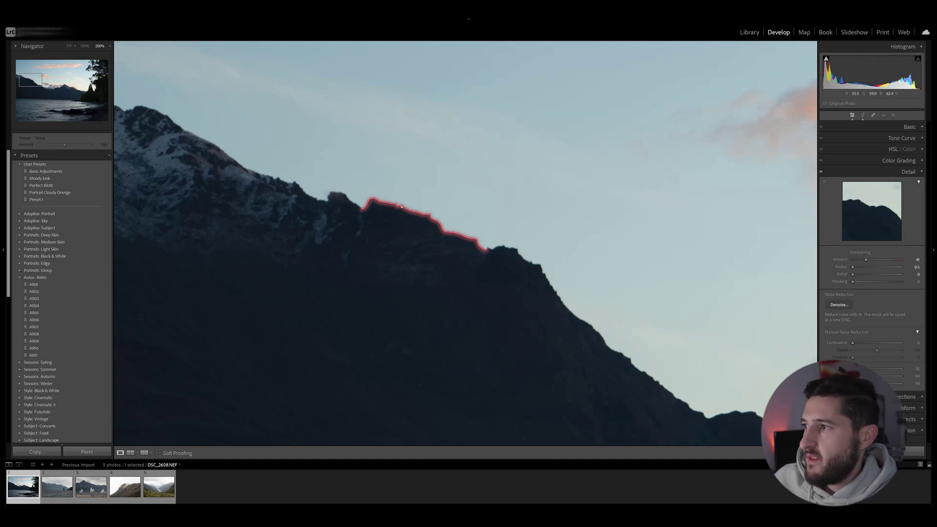
drag(853, 268, 923, 271)
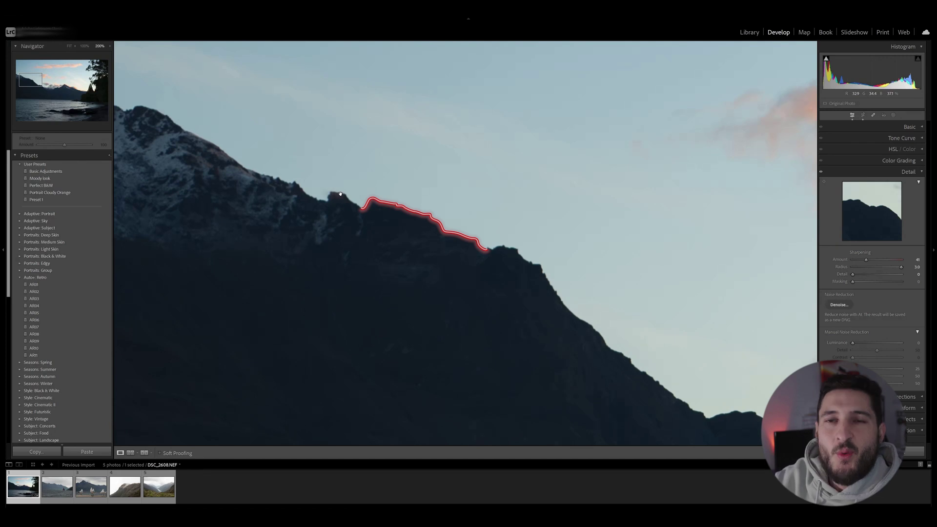
drag(901, 267, 873, 274)
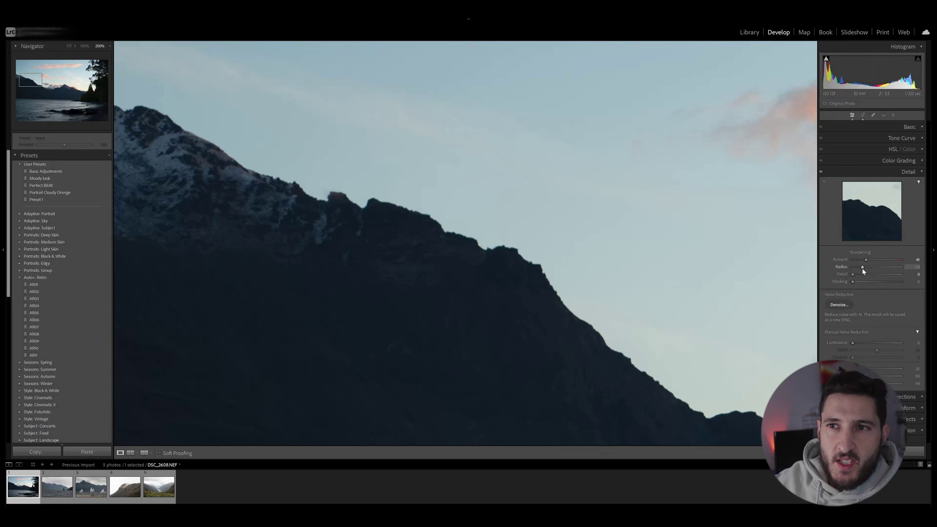
Test sharpening detail from 0 to 100 zoomed on the peak, settling on 53, then fit the view
key(z)
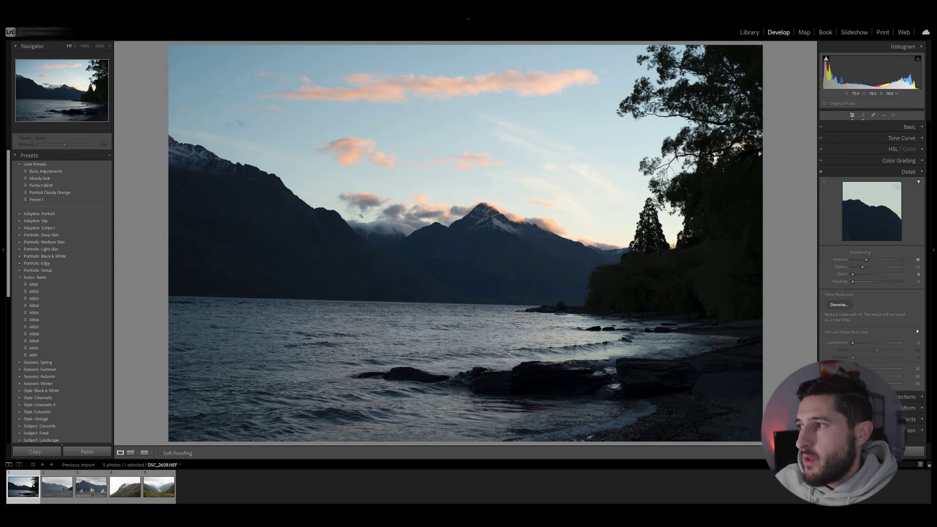
drag(852, 274, 869, 274)
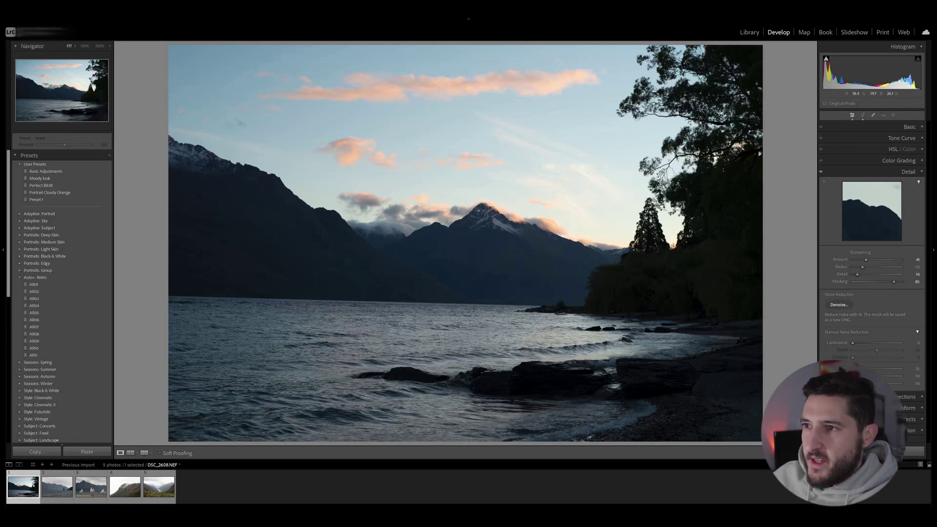
click(477, 209)
drag(858, 274, 854, 275)
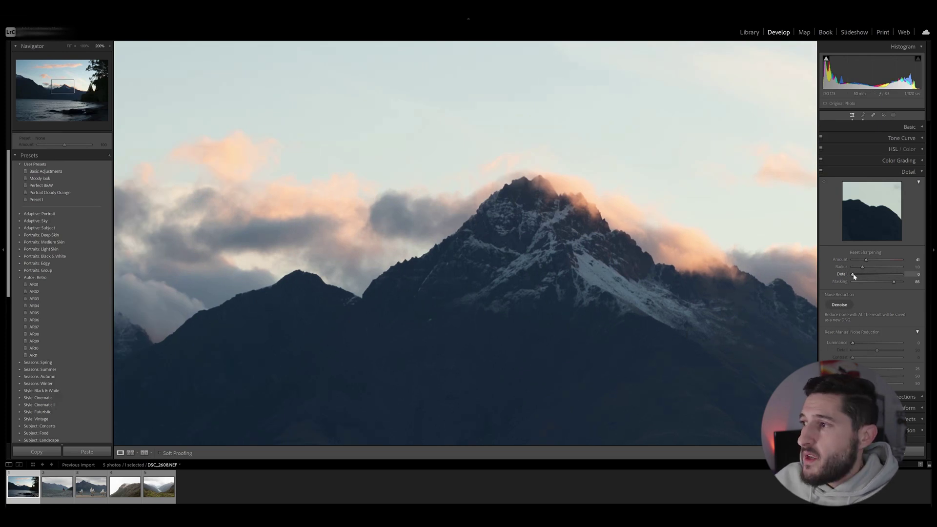
mouse_move(853, 275)
mouse_down()
mouse_move(903, 275)
mouse_move(865, 274)
mouse_up()
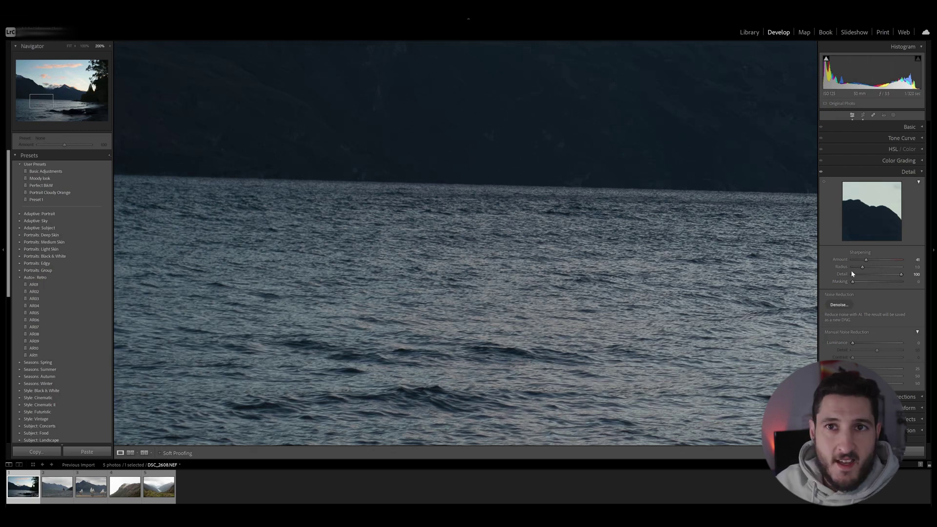
key(z)
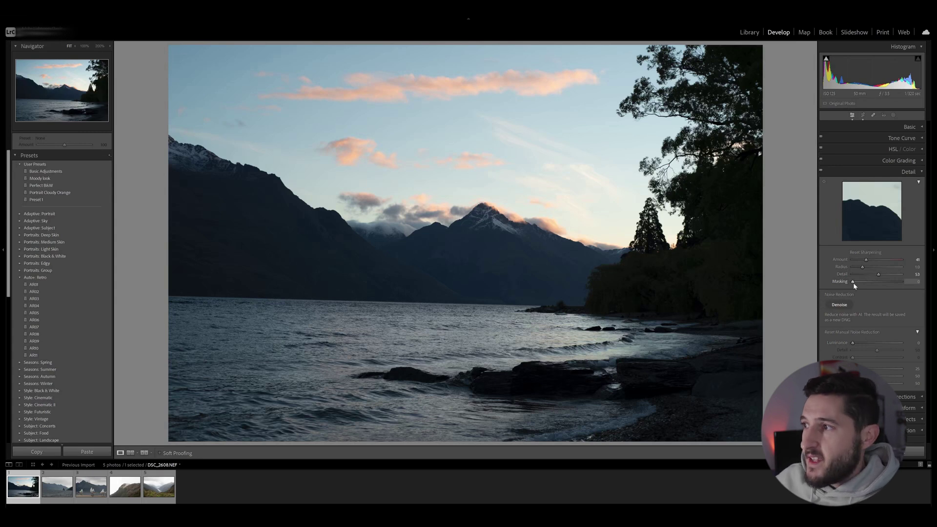
Alt-preview the edge mask and set sharpening masking to around 80–85
drag(853, 285, 904, 283)
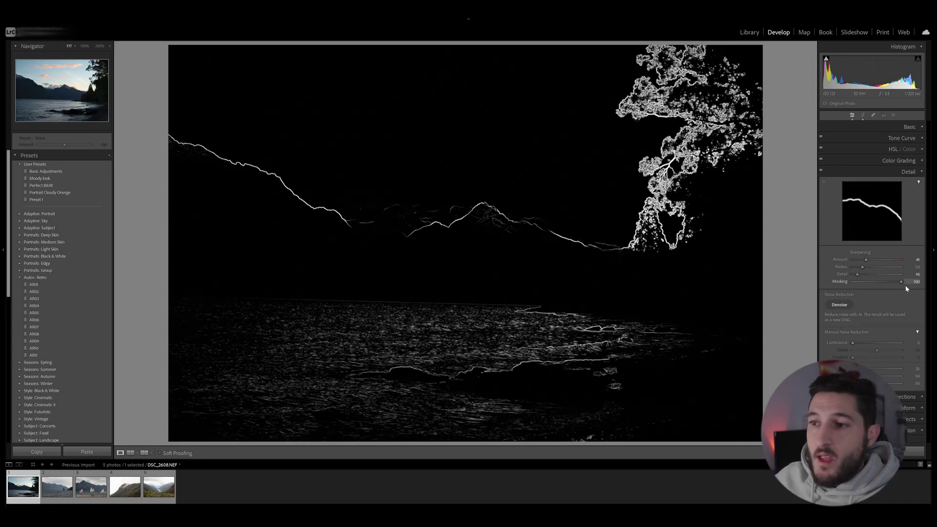
drag(904, 285, 903, 285)
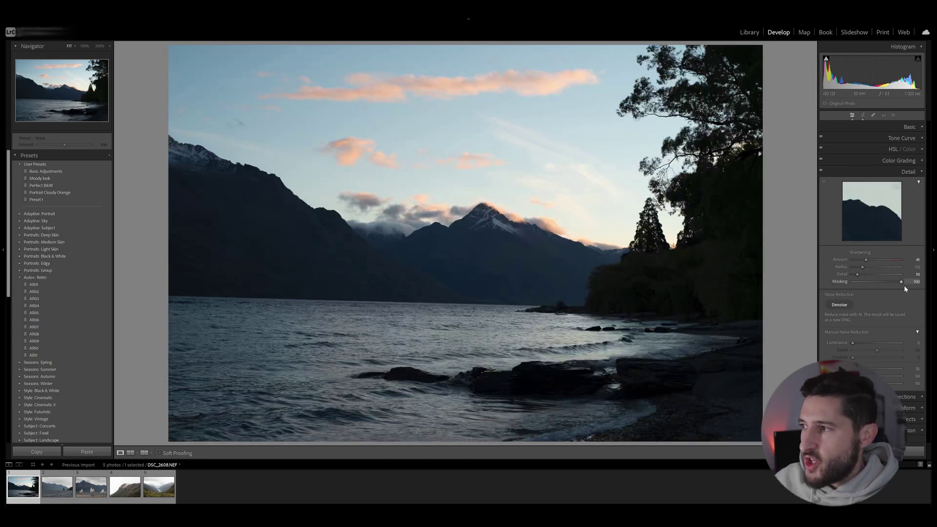
key(alt)
drag(902, 286, 889, 282)
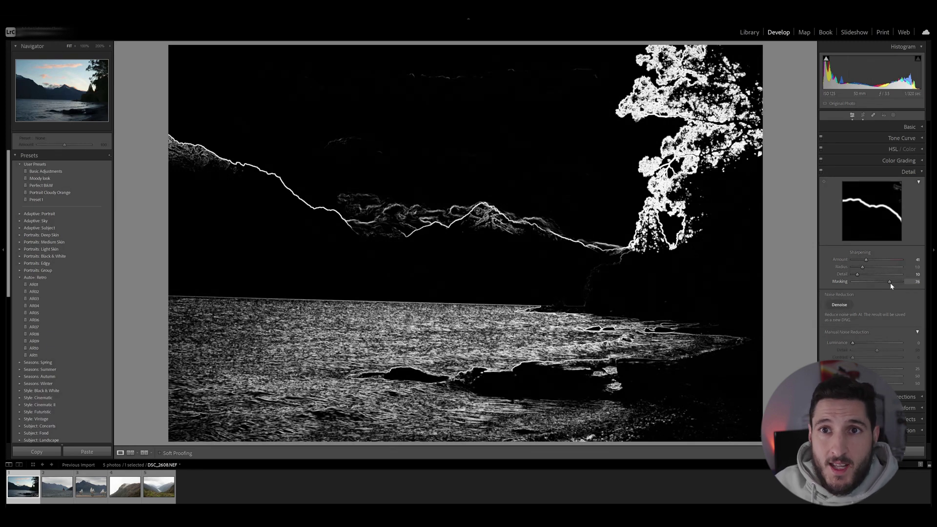
drag(891, 283, 891, 282)
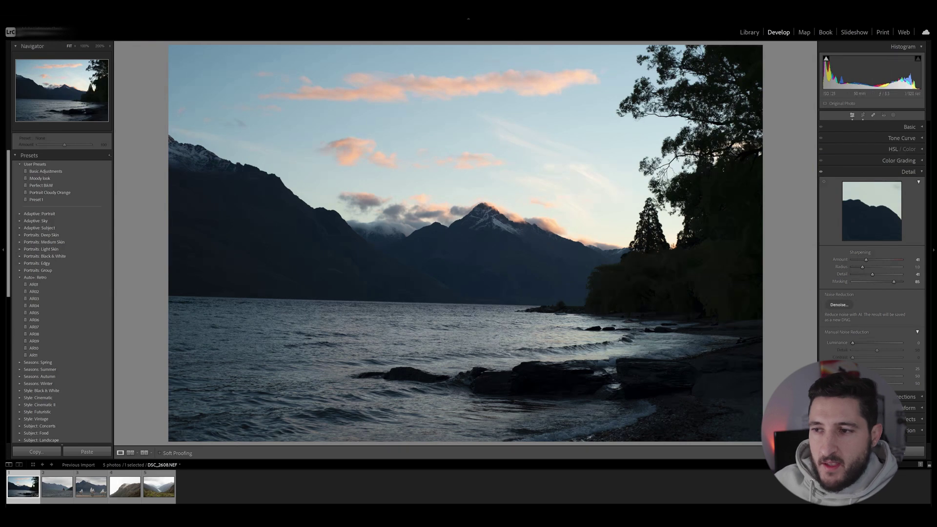
Open seagull photo DSC_2776.NEF from the filmstrip and zoom to 200% on the central gull
click(112, 490)
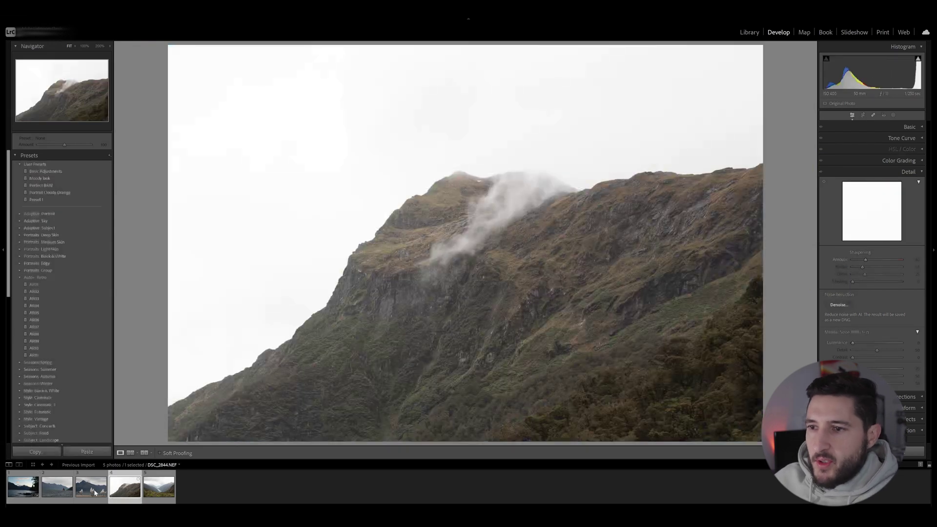
click(90, 487)
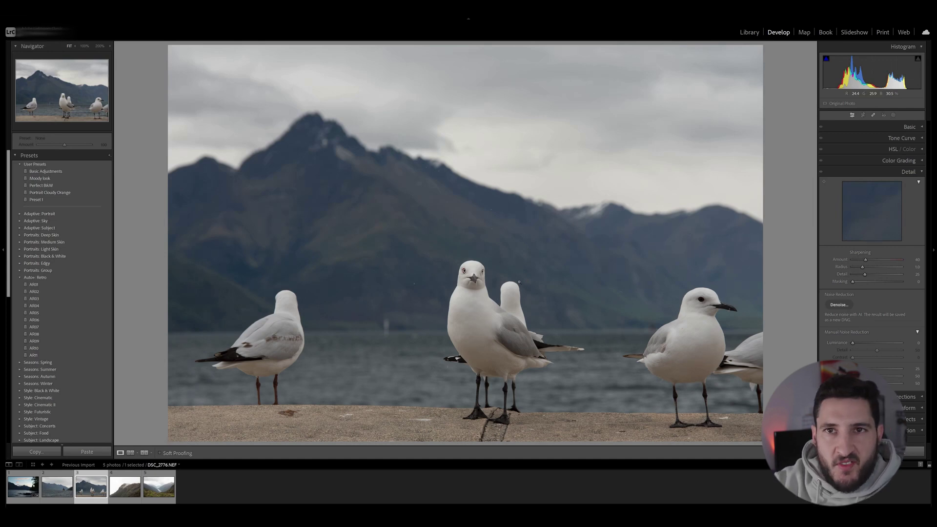
click(476, 264)
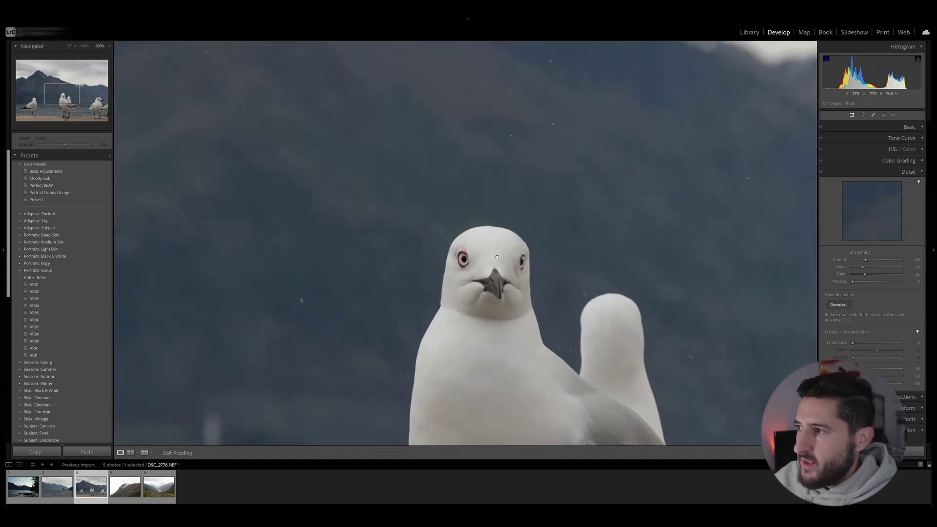
Compare the gull at sharpening amount 0 and the default 40, toggling Fit and 200%
drag(432, 178, 420, 167)
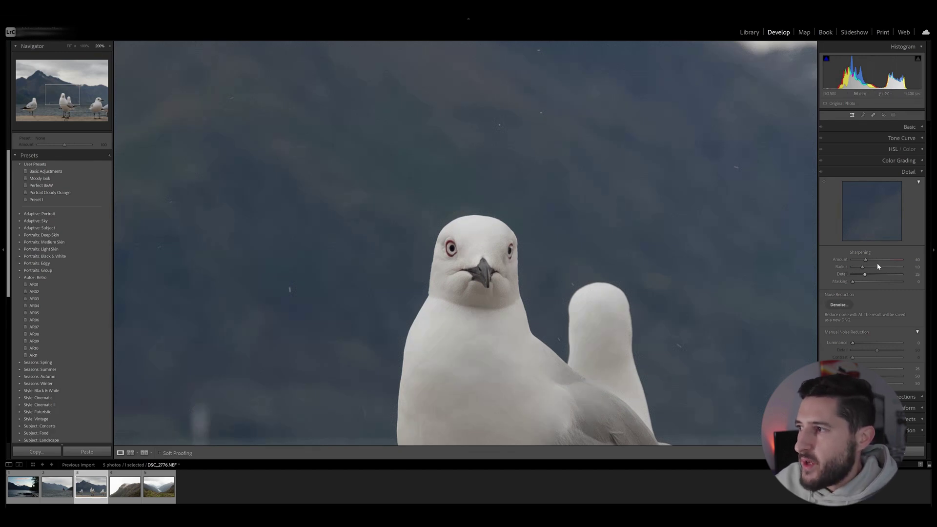
drag(865, 262, 805, 262)
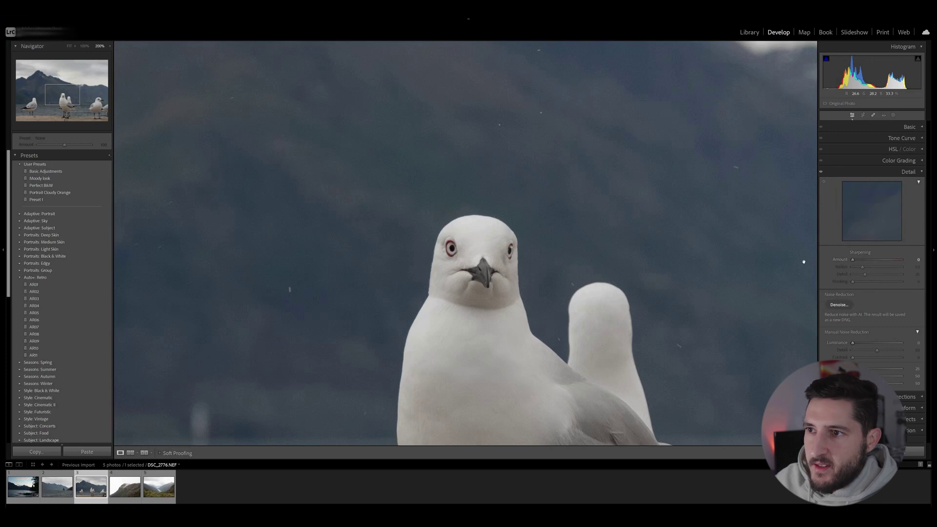
double_click(853, 259)
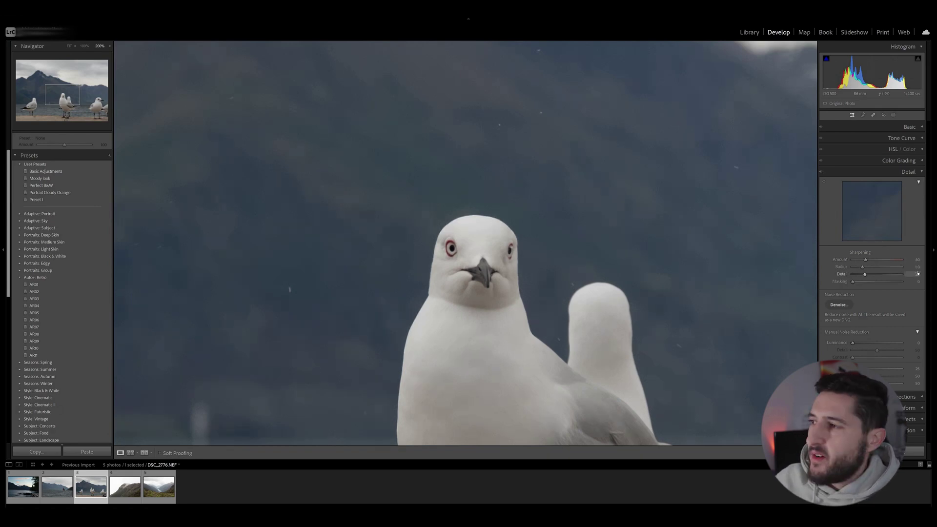
click(423, 205)
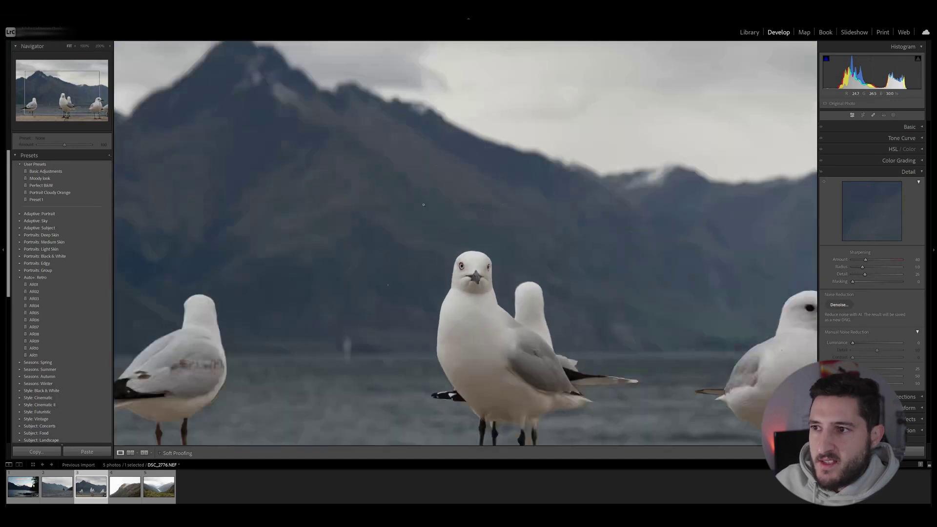
click(465, 234)
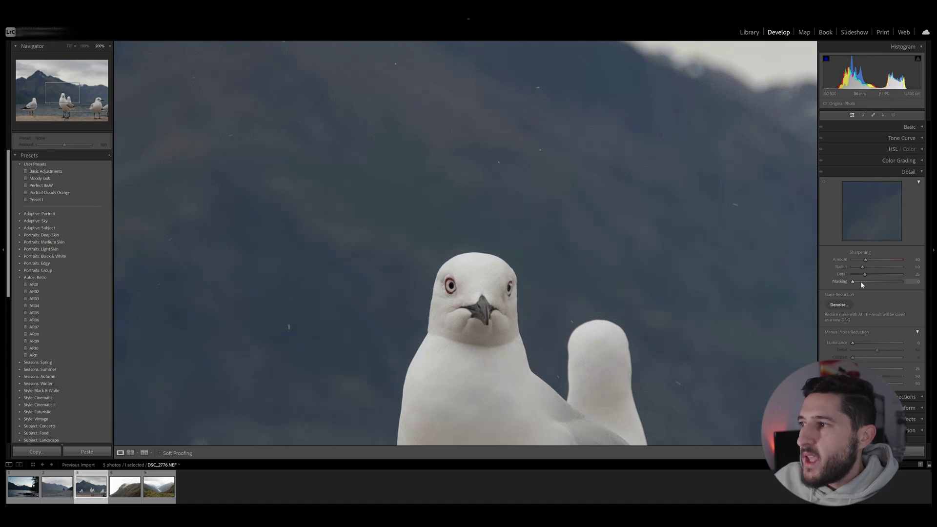
Test masking up to about 70 and amount near 99, then set masking 0 and amount 88
drag(855, 282, 889, 285)
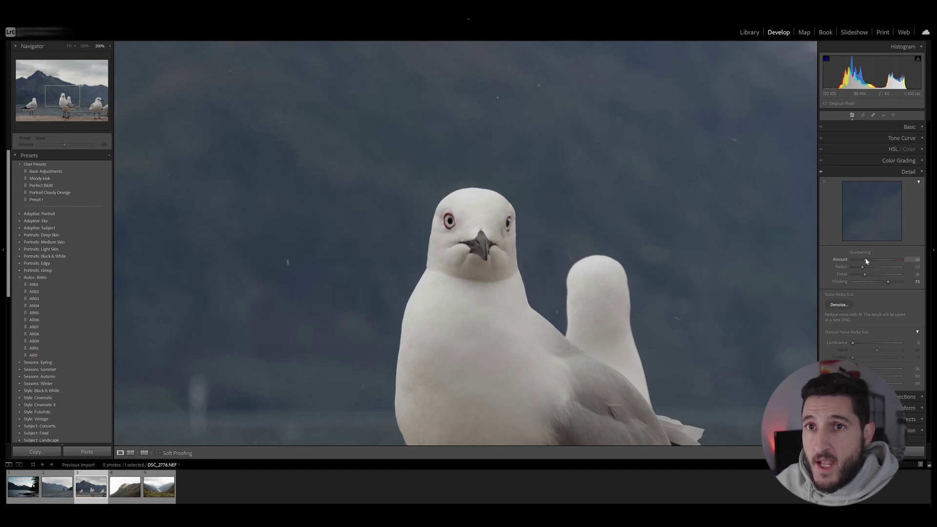
mouse_move(866, 261)
mouse_down()
mouse_move(886, 263)
mouse_move(857, 262)
mouse_up()
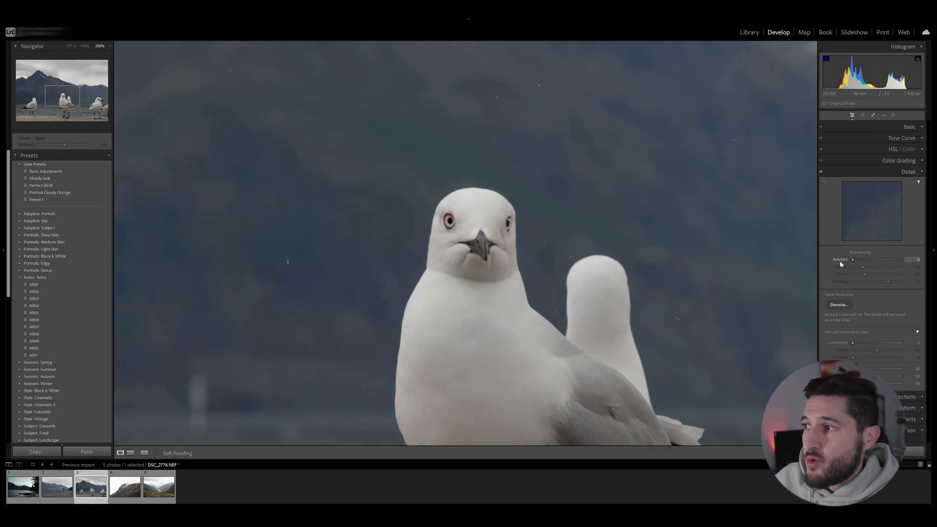
double_click(842, 261)
drag(889, 282, 887, 283)
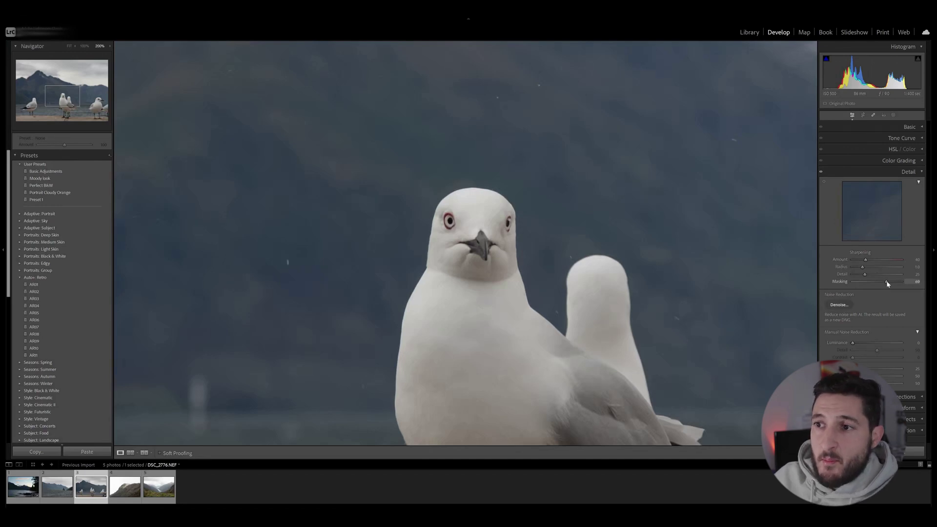
double_click(842, 282)
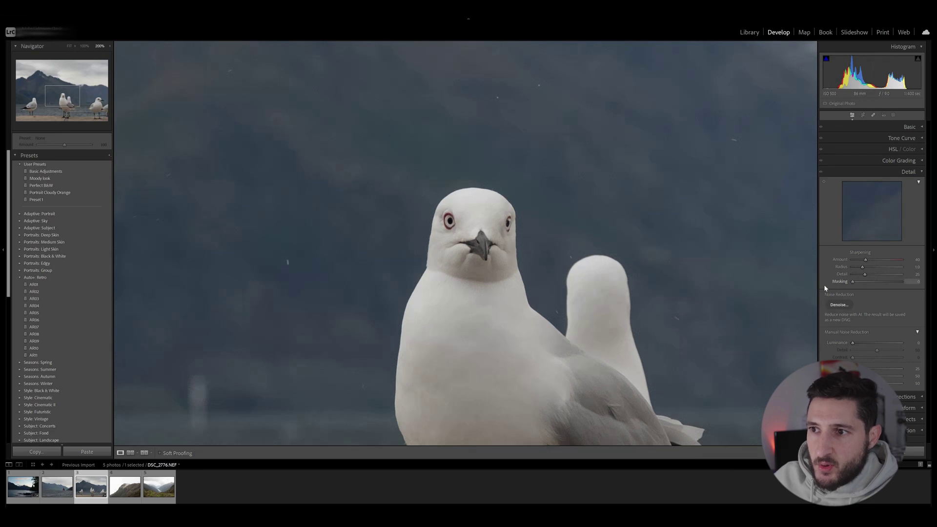
drag(852, 281, 886, 283)
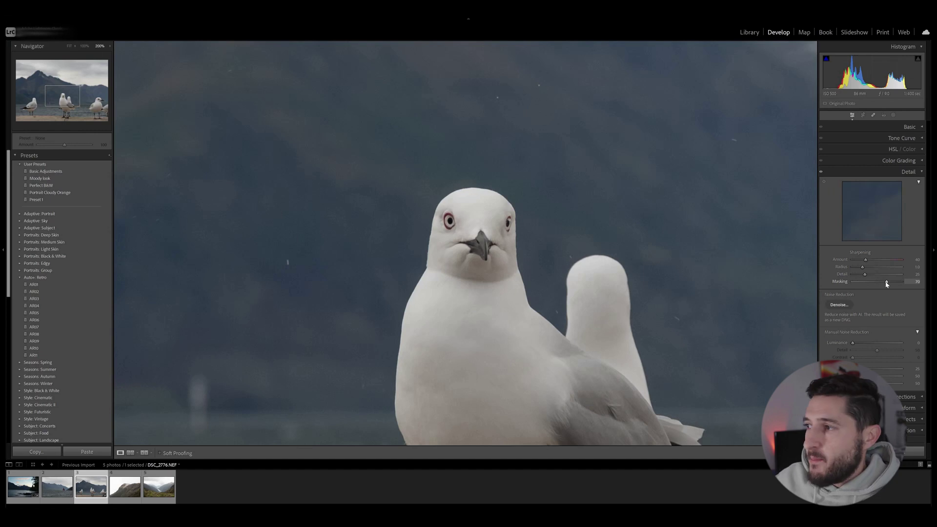
drag(886, 283, 826, 279)
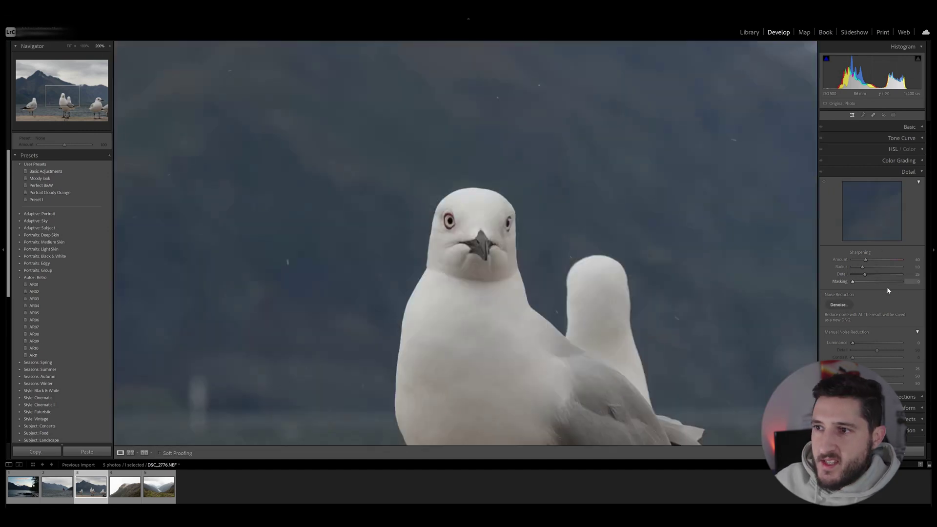
drag(865, 260, 880, 259)
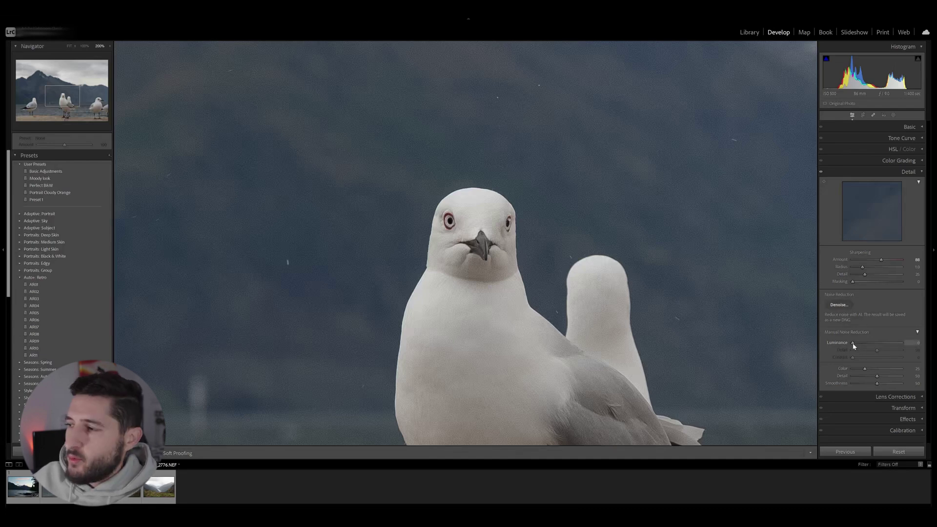
Try luminance noise reduction 40 with detail 48 and colour 33, then return luminance to 0
drag(852, 343, 874, 347)
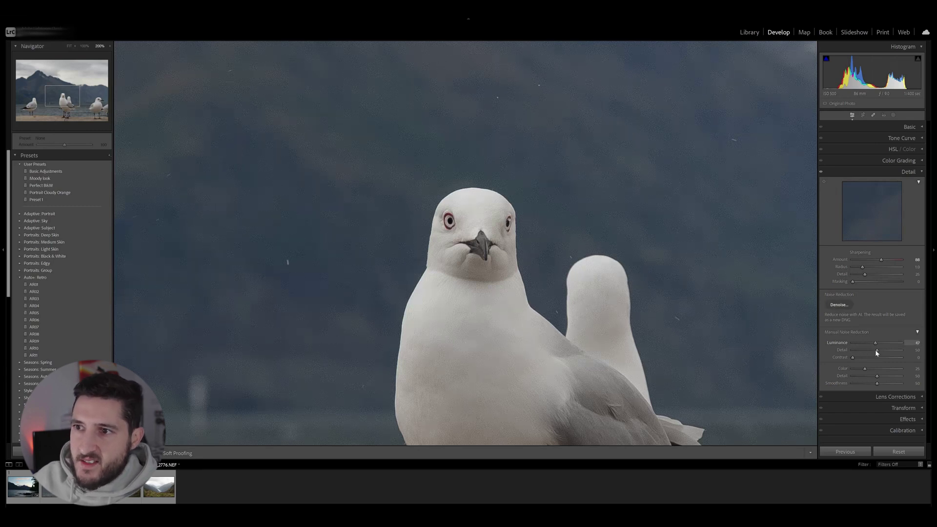
drag(856, 349, 834, 351)
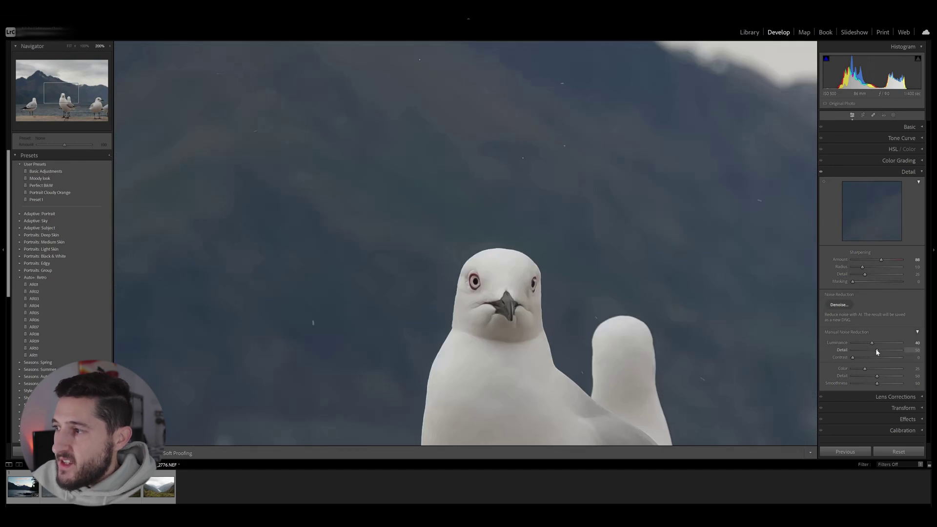
mouse_move(881, 351)
mouse_down()
mouse_move(872, 351)
mouse_move(882, 357)
mouse_up()
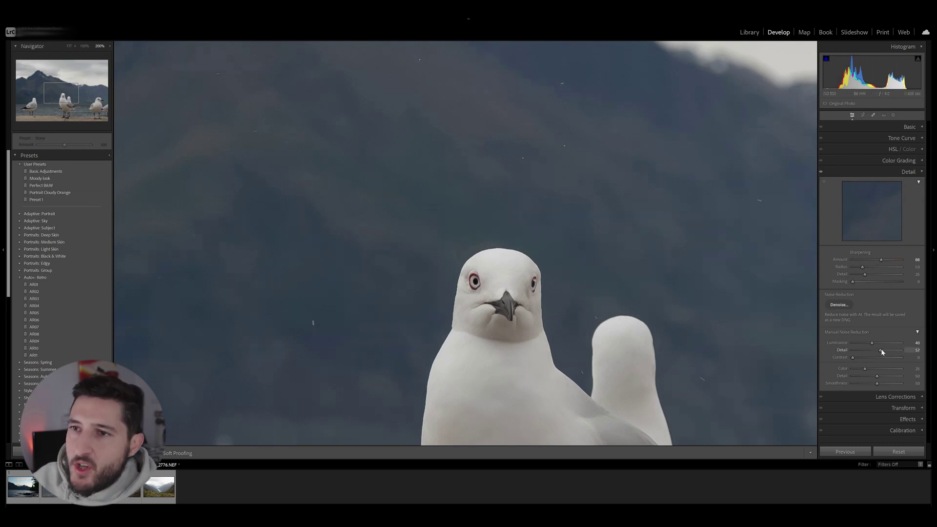
drag(878, 351, 875, 351)
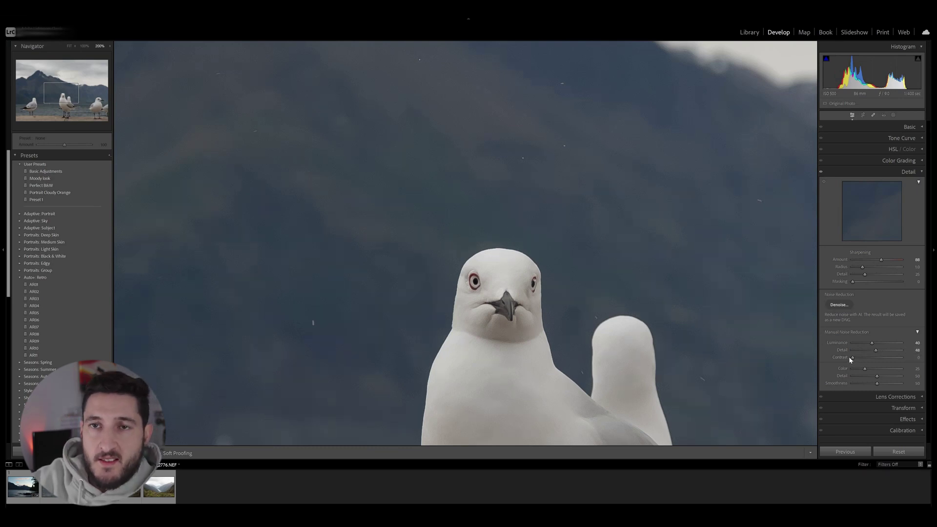
drag(865, 369, 870, 370)
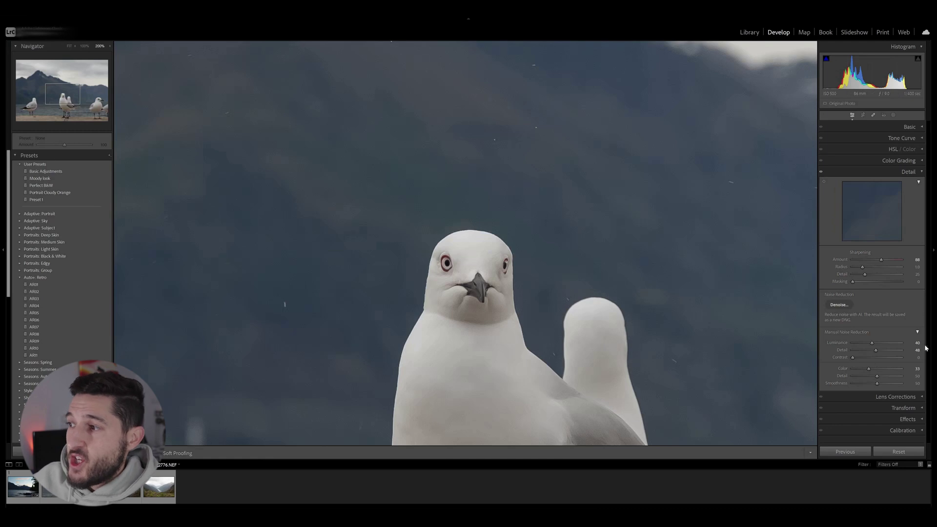
drag(871, 342, 853, 368)
Zoom the Navigator to 800% and pan onto the gull's head
click(109, 46)
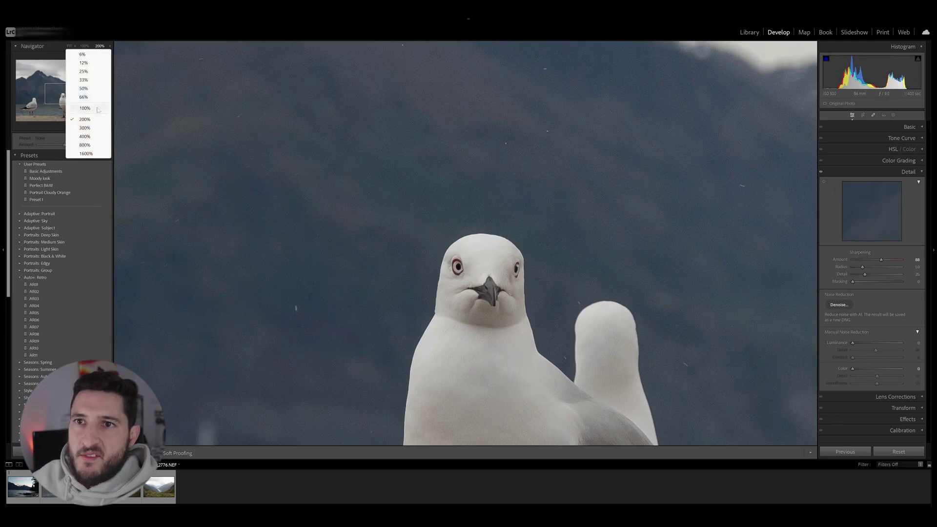
click(90, 146)
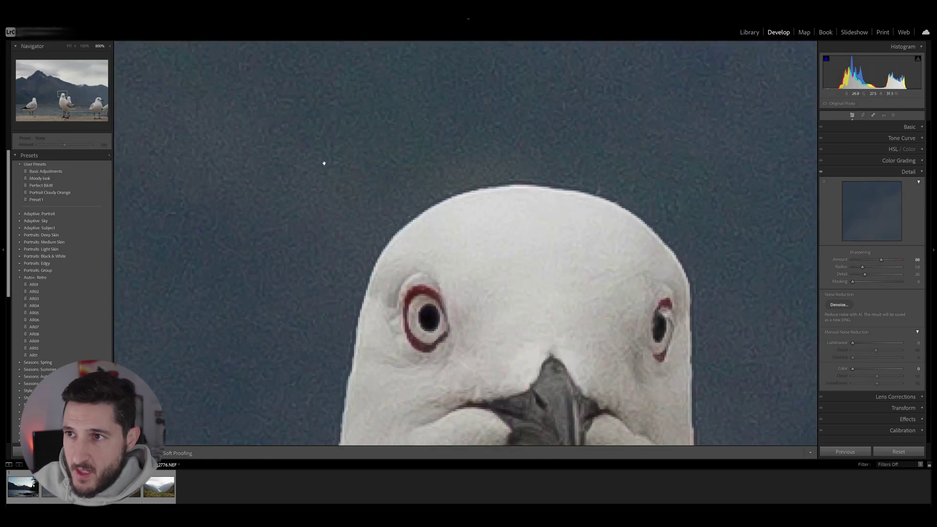
drag(324, 152, 449, 304)
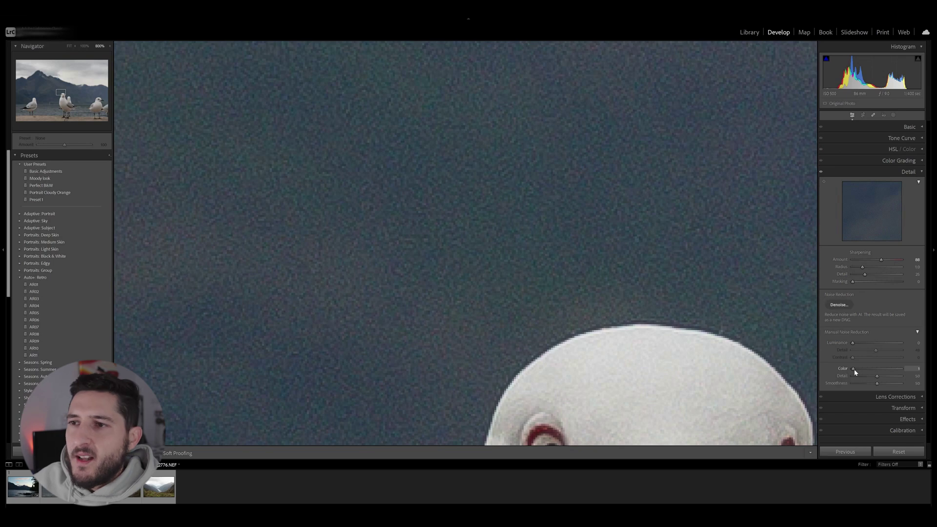
Test colour noise reduction at 100 with detail 54 and smoothness 49, then reset colour to 0
drag(855, 372, 866, 370)
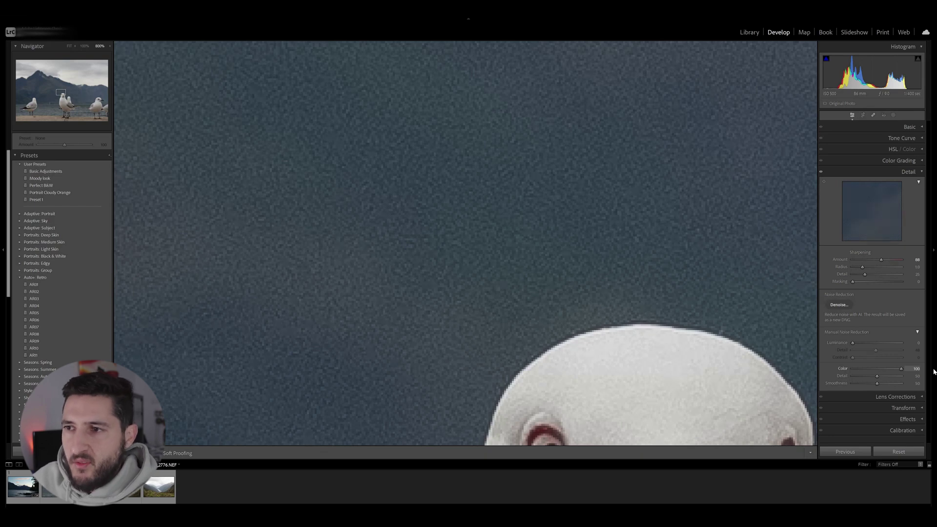
drag(901, 368, 924, 391)
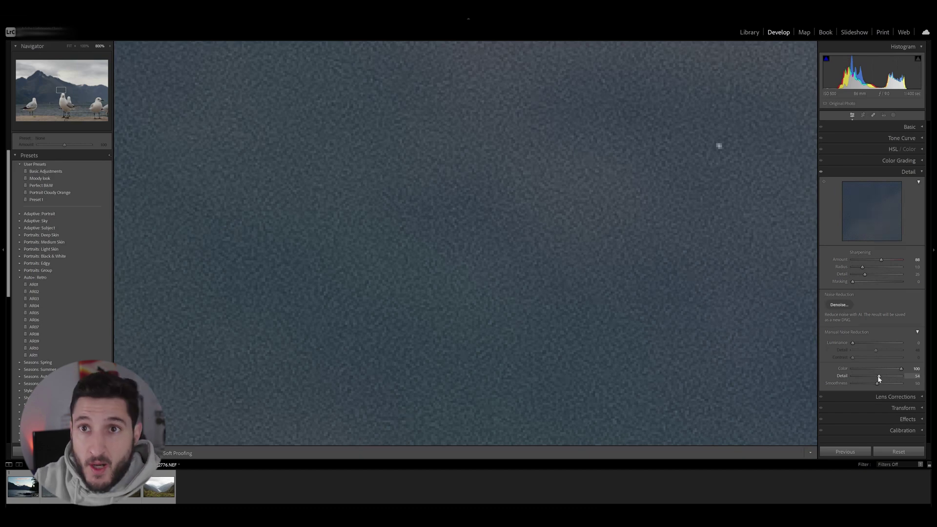
drag(877, 383, 876, 386)
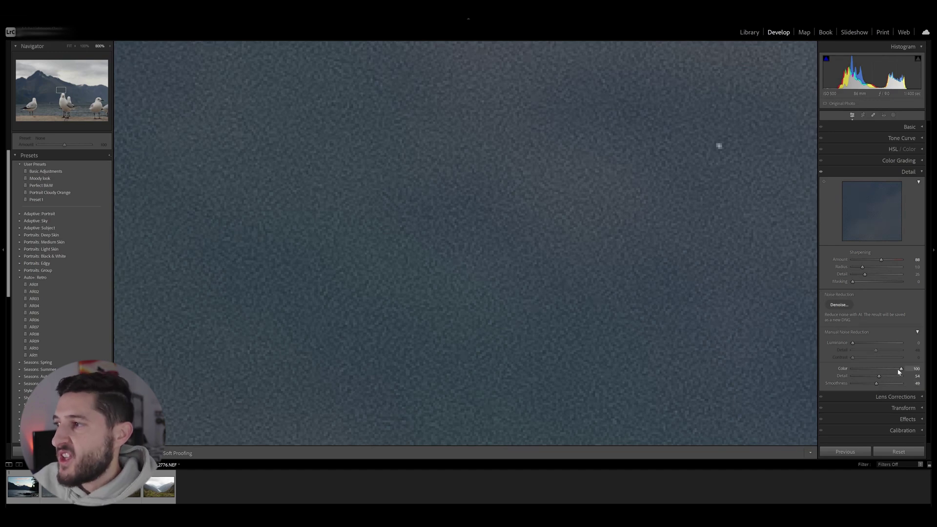
drag(913, 370, 878, 387)
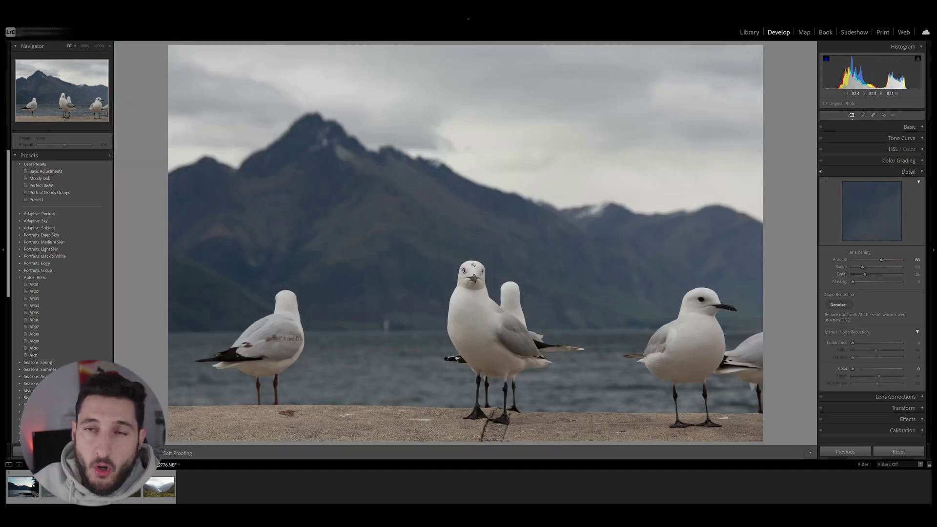
Fit the gull photo in view and send it to Topaz Photo AI through the Edit In menu
key(z)
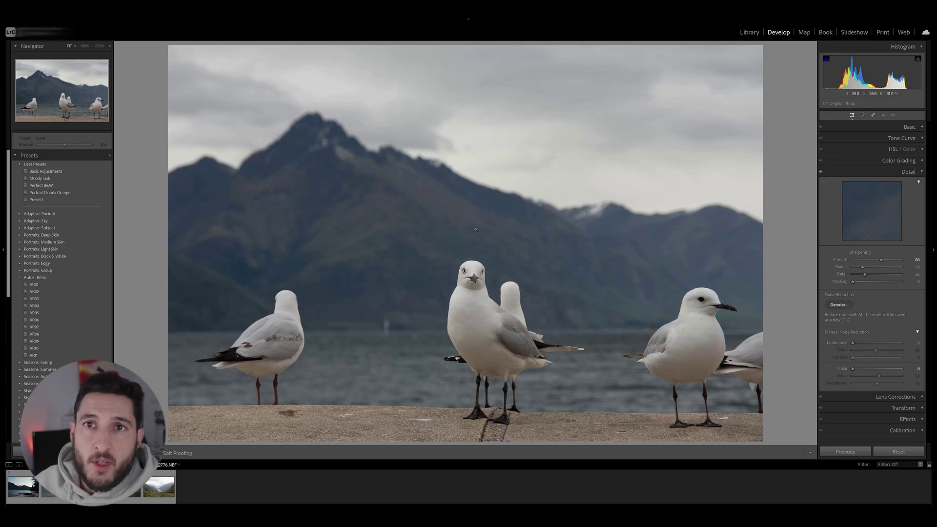
right_click(428, 233)
mouse_move(507, 301)
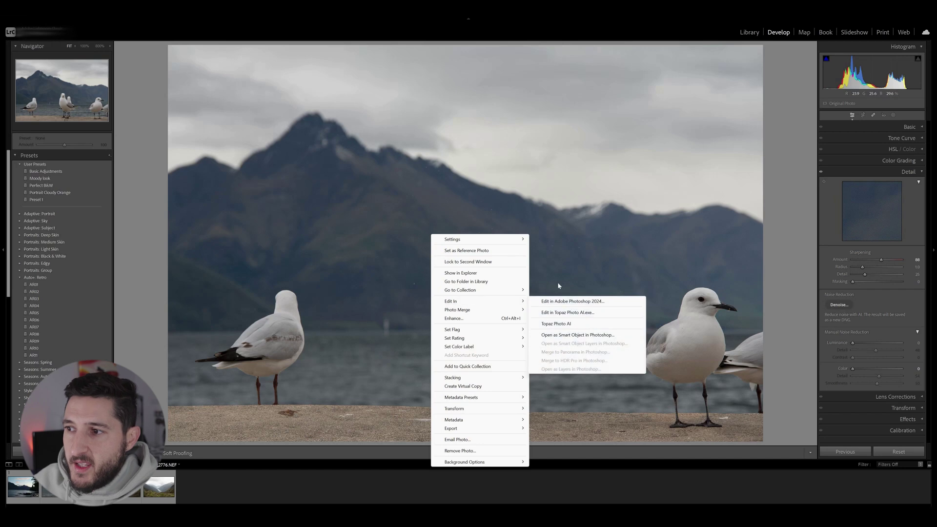
click(568, 324)
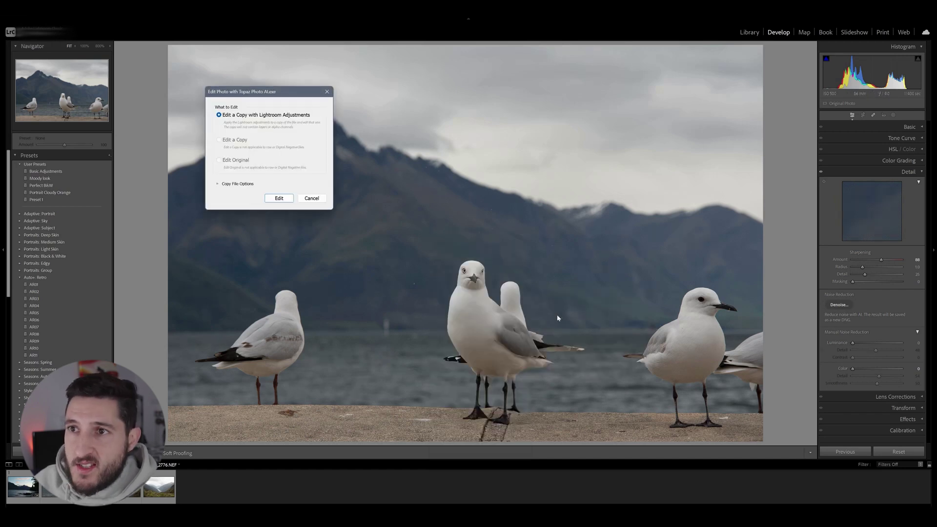
Edit a copy with Lightroom adjustments and check Remove Noise uses Normal v2, strength 24, detail 11
click(278, 198)
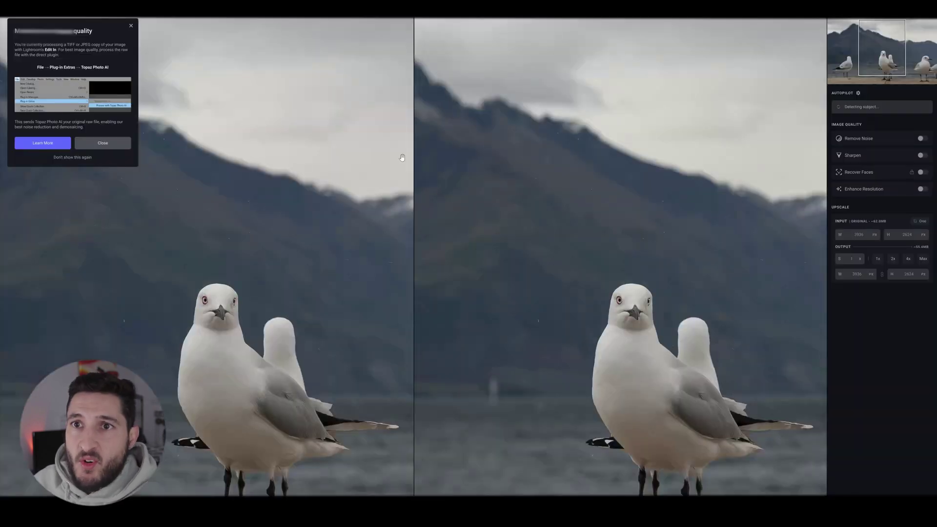
click(104, 144)
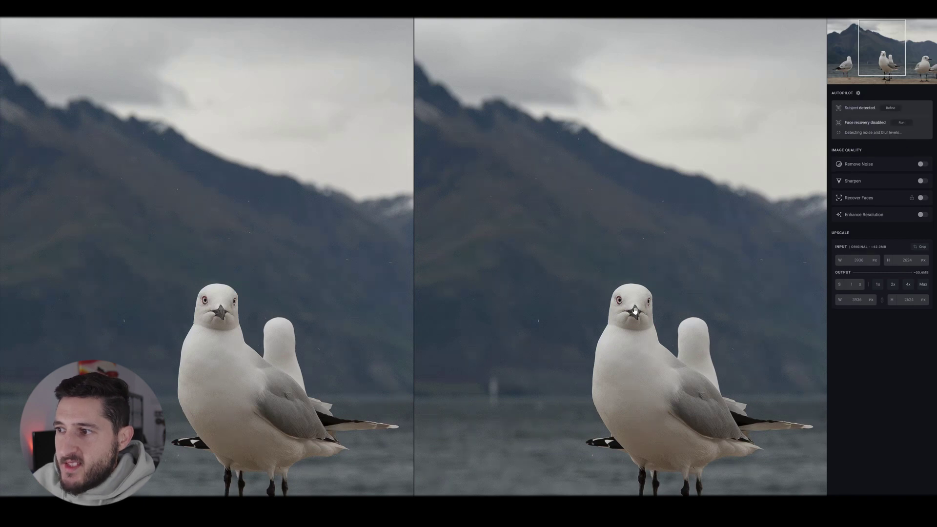
scroll(618, 309, down, 2)
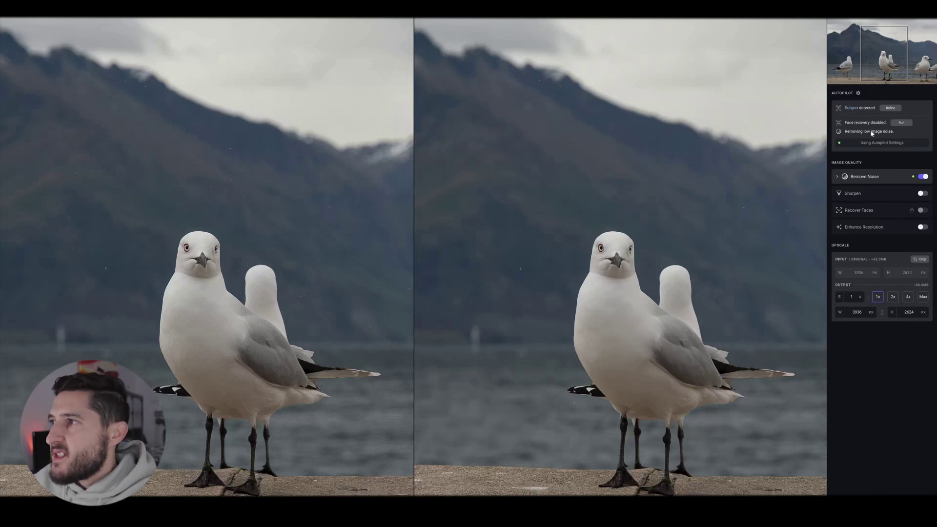
click(857, 178)
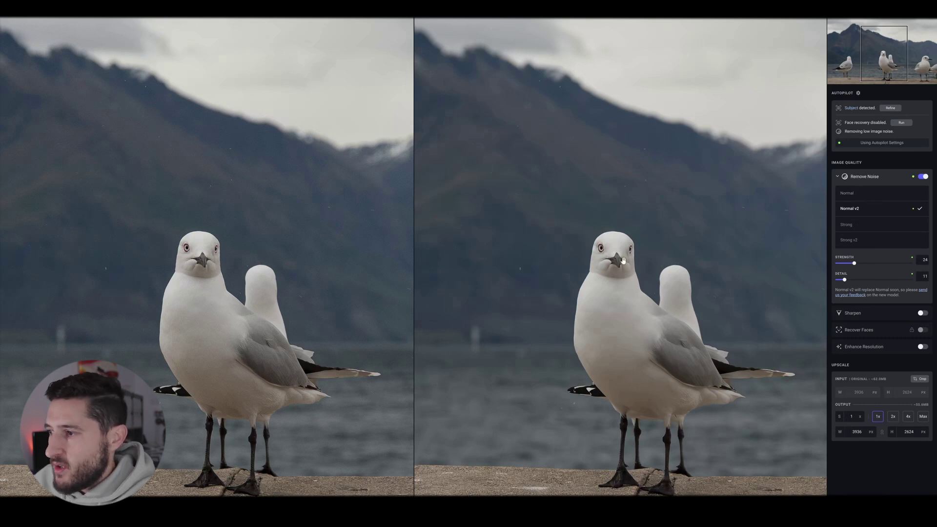
Compare before and after at 200% zoom centred on the gull heads
click(810, 483)
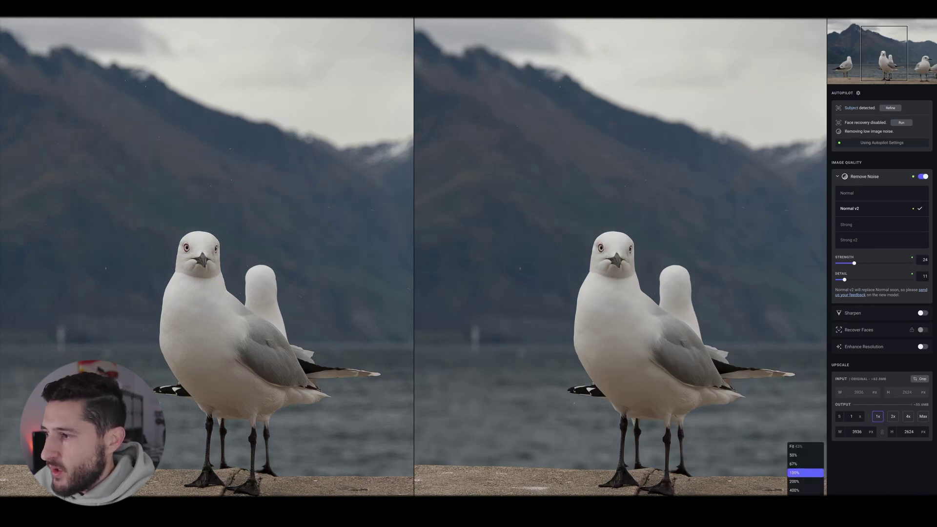
click(805, 483)
drag(638, 219, 655, 230)
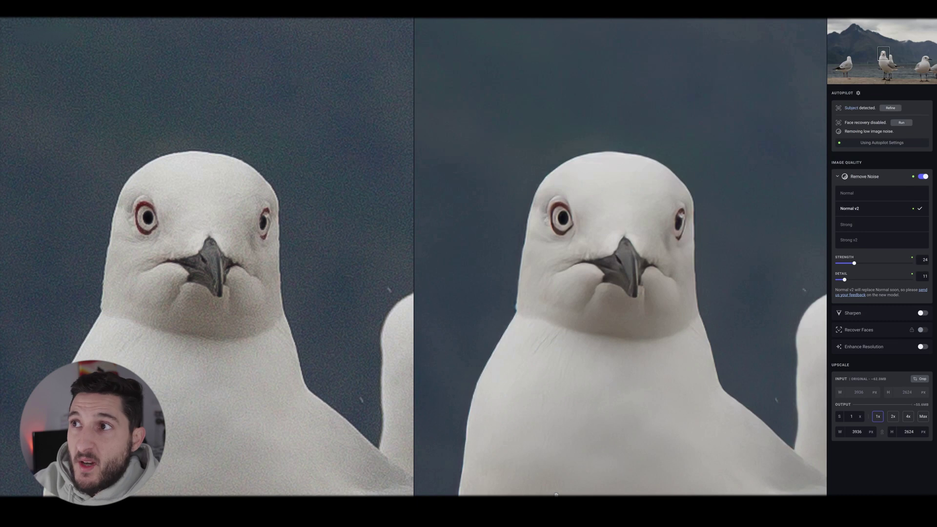
click(873, 177)
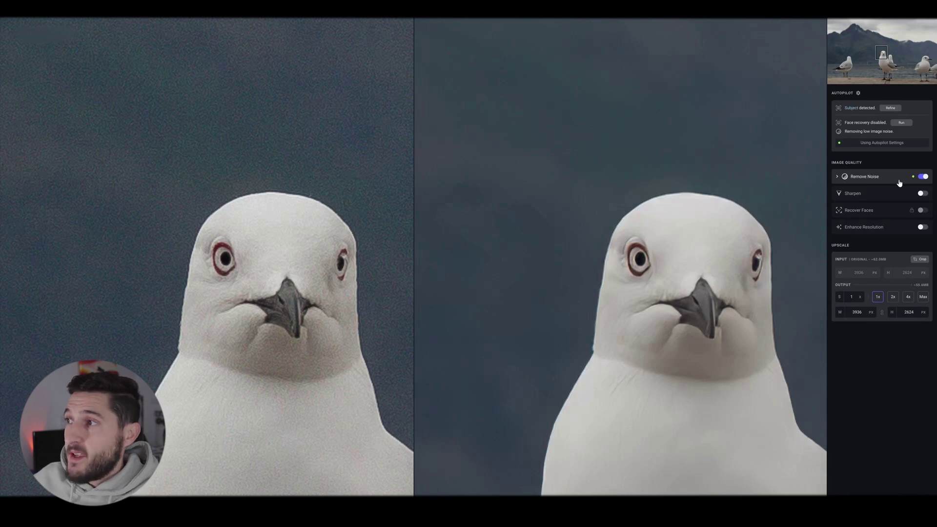
Enable Standard sharpening at strength 20, toggling it off and on to compare the gull's head
click(921, 194)
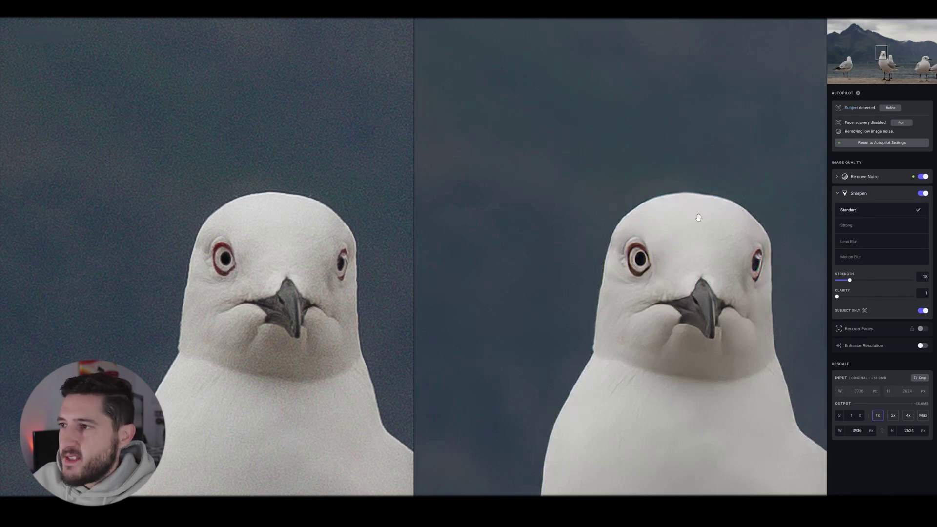
drag(697, 235, 663, 192)
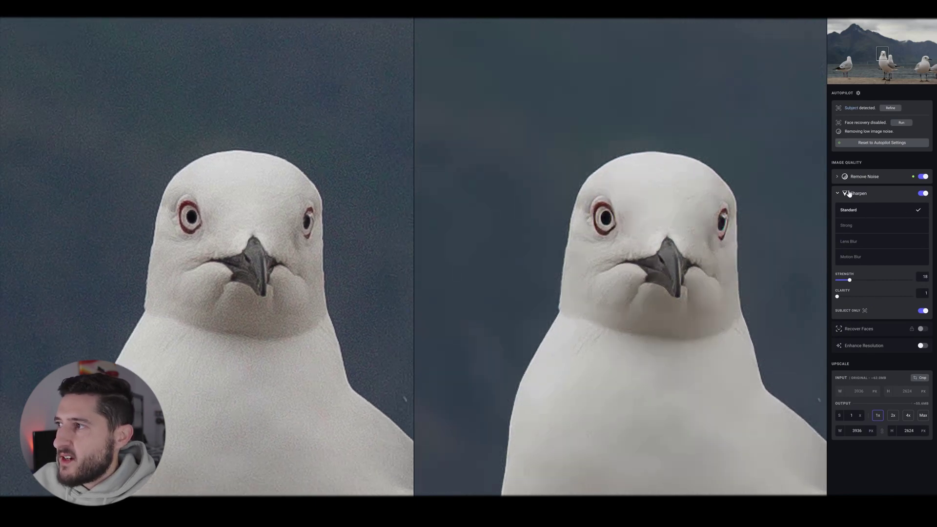
click(922, 194)
click(923, 194)
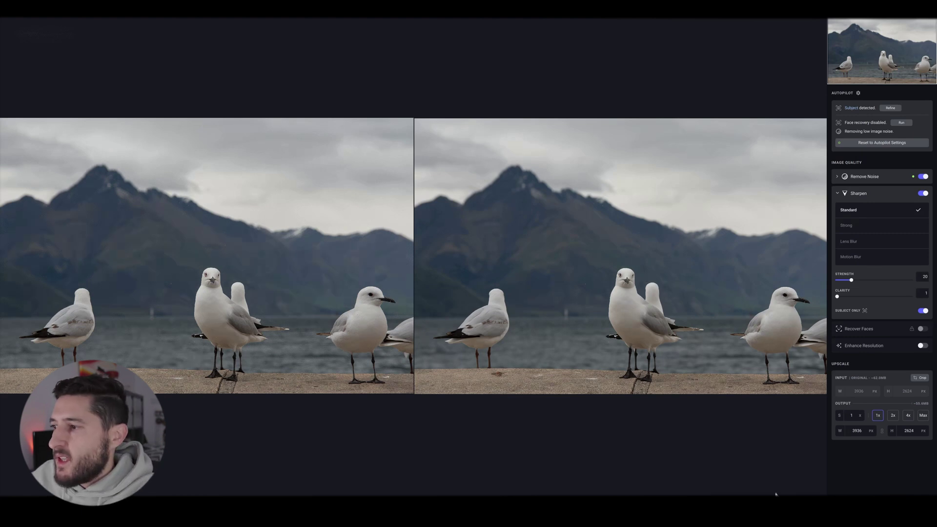
click(805, 491)
click(805, 481)
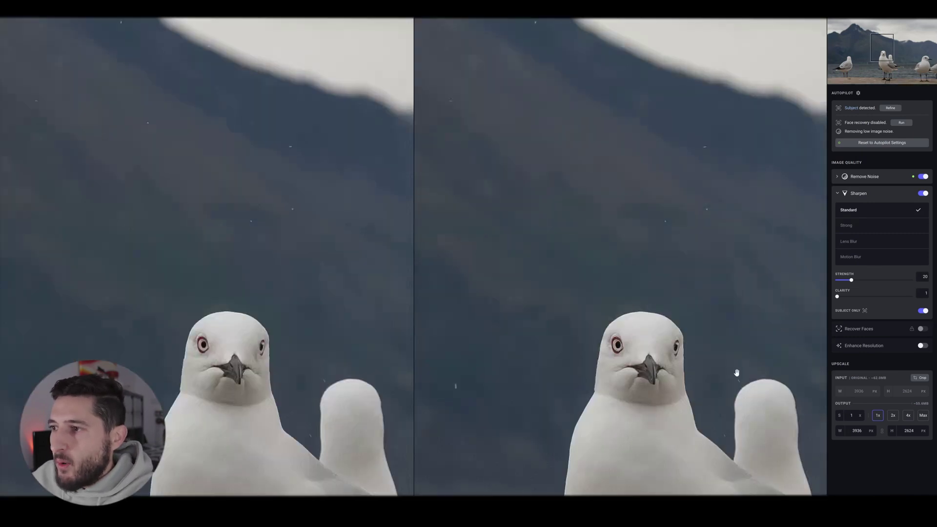
drag(664, 270, 650, 226)
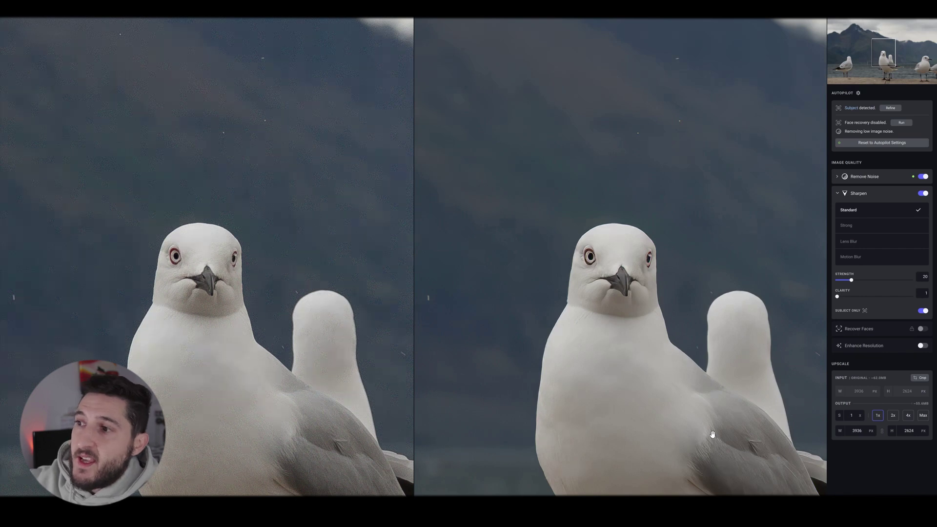
scroll(712, 434, down, 5)
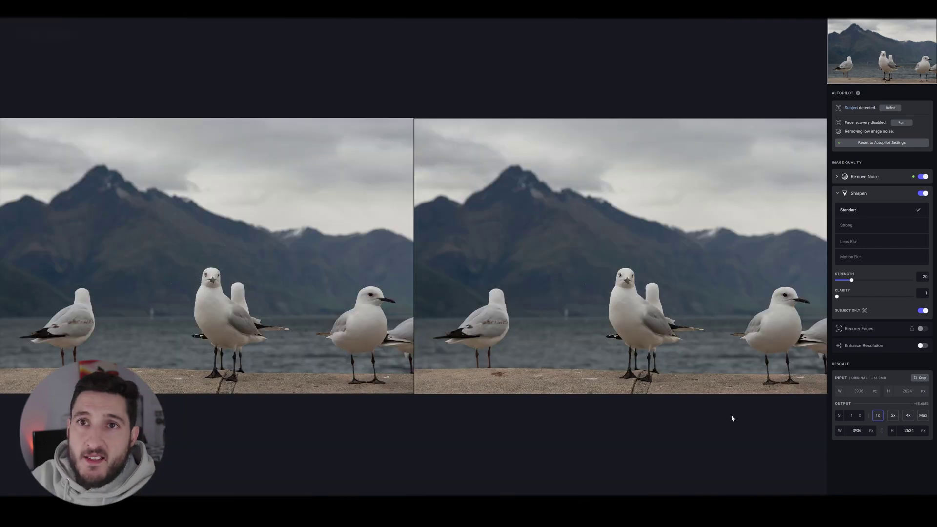